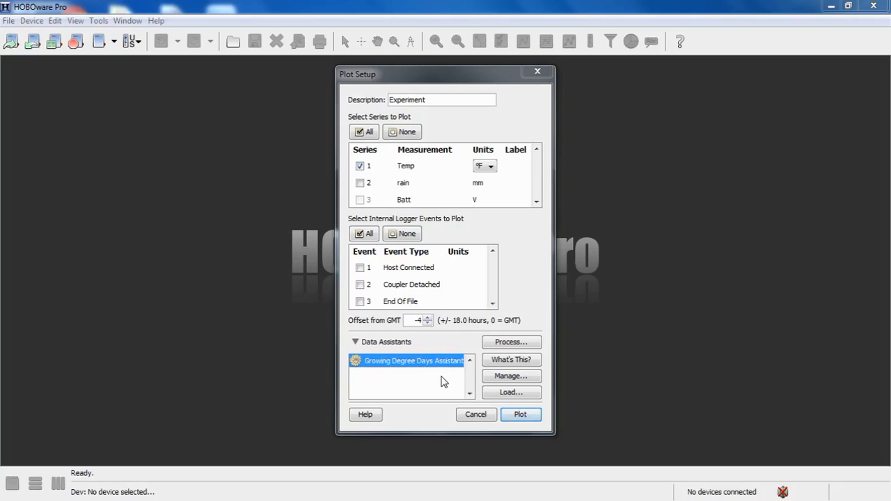
Run the Growing Degree Days Assistant on the data and keep Temperature as its data series.
double_click(404, 379)
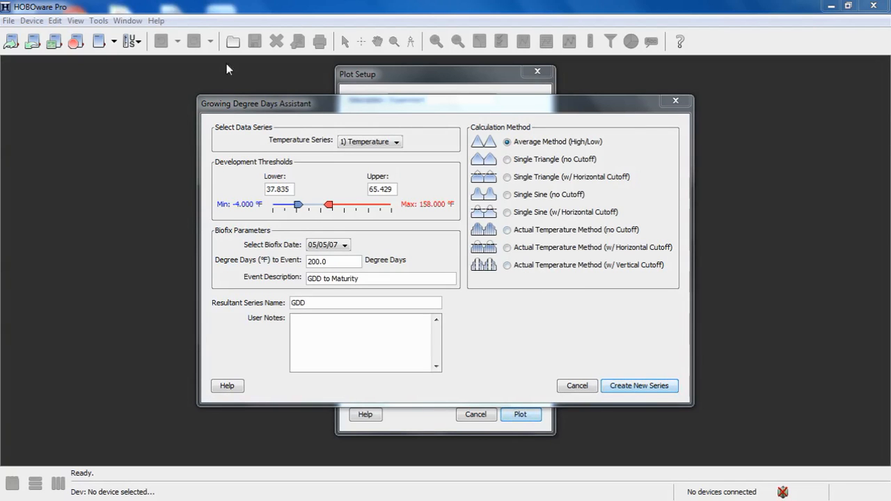
click(396, 142)
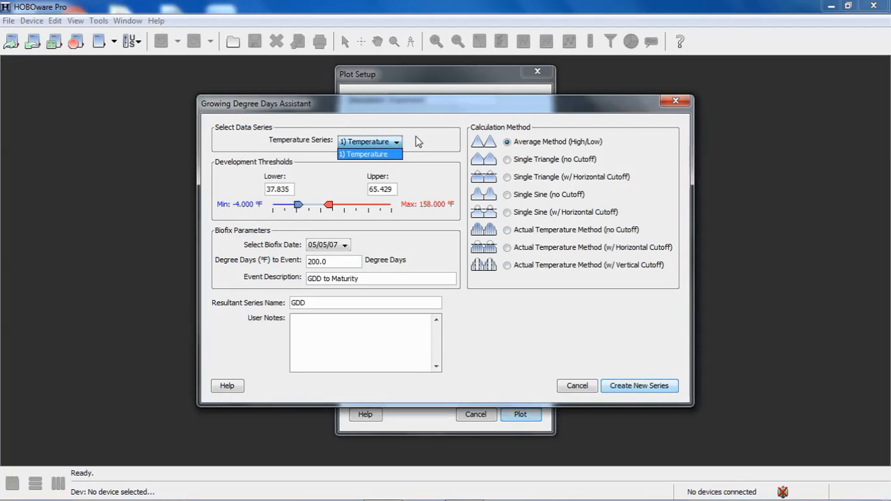
click(418, 142)
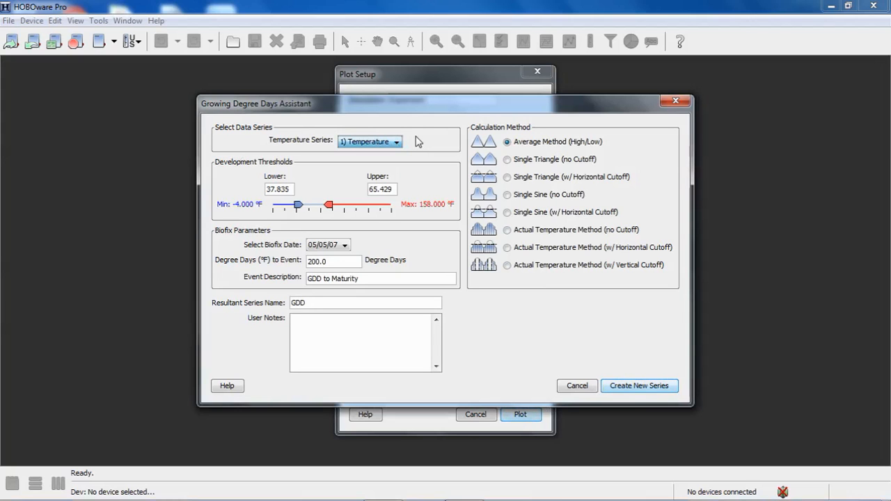
click(397, 143)
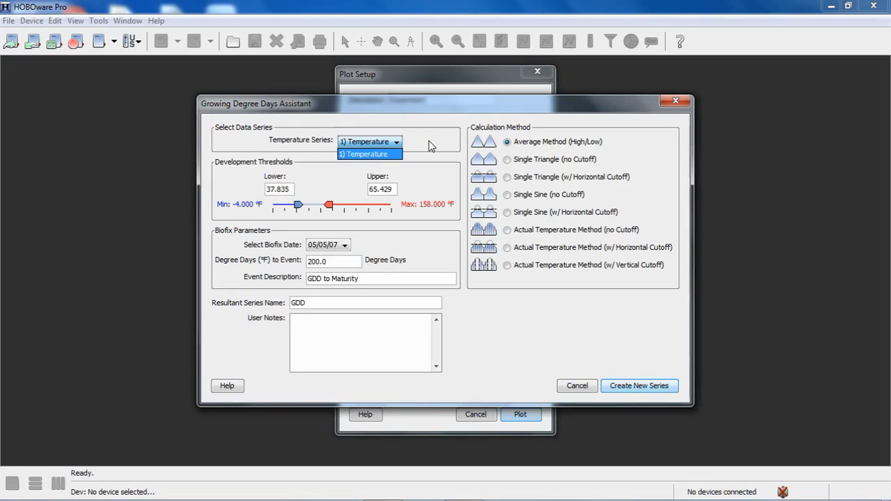
click(429, 145)
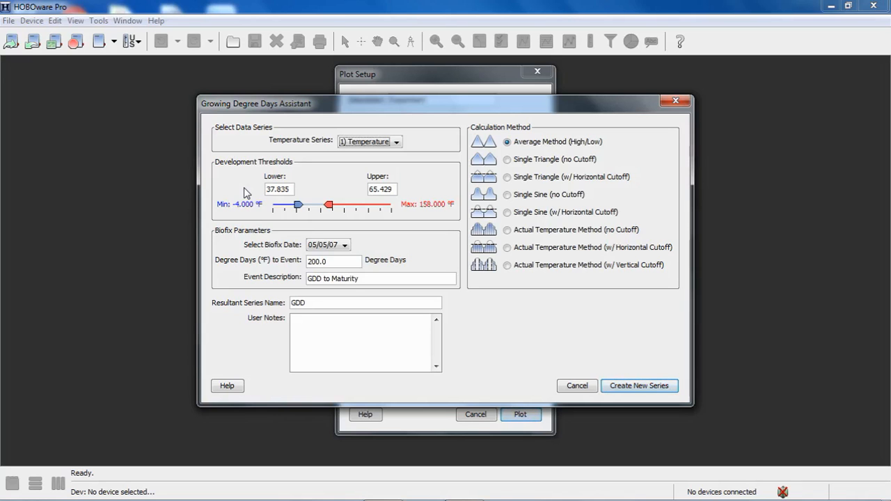
Set the development thresholds to a lower value of 40 °F and an upper value of 70 °F.
key(Tab)
text(35)
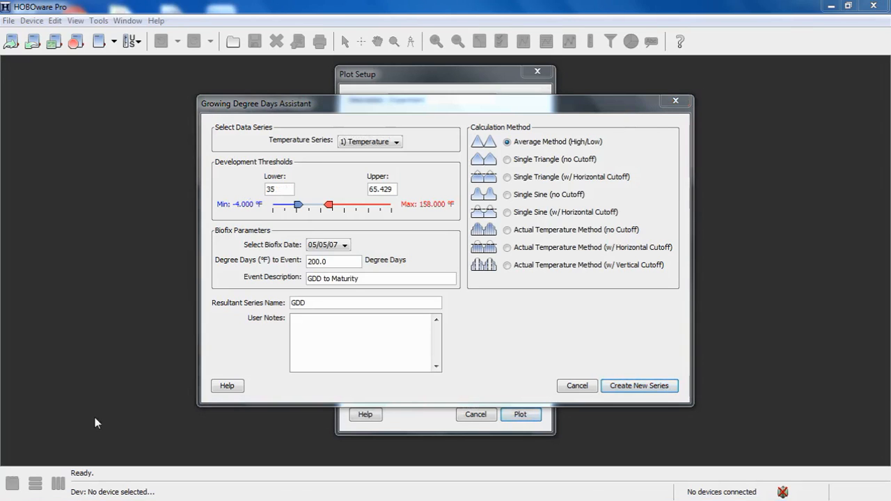
double_click(283, 188)
text(40)
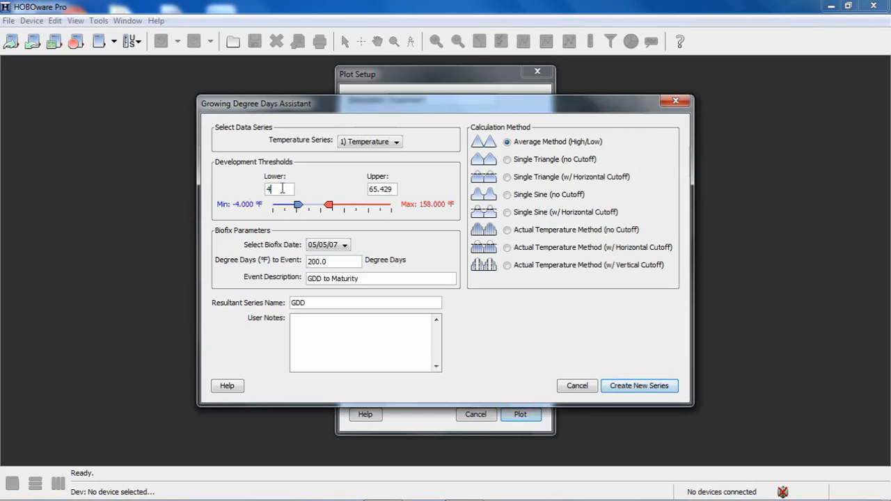
double_click(371, 189)
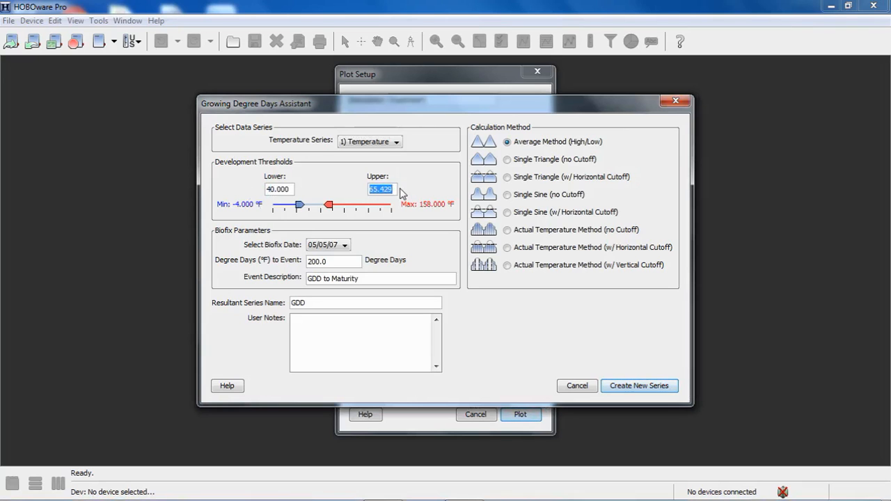
text(70)
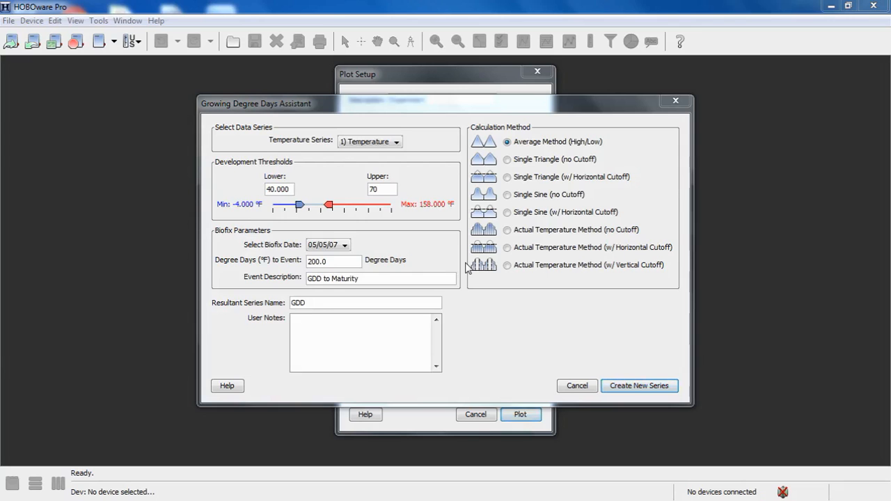
Look through the available biofix dates and keep 05/05/07 as the start date.
click(345, 247)
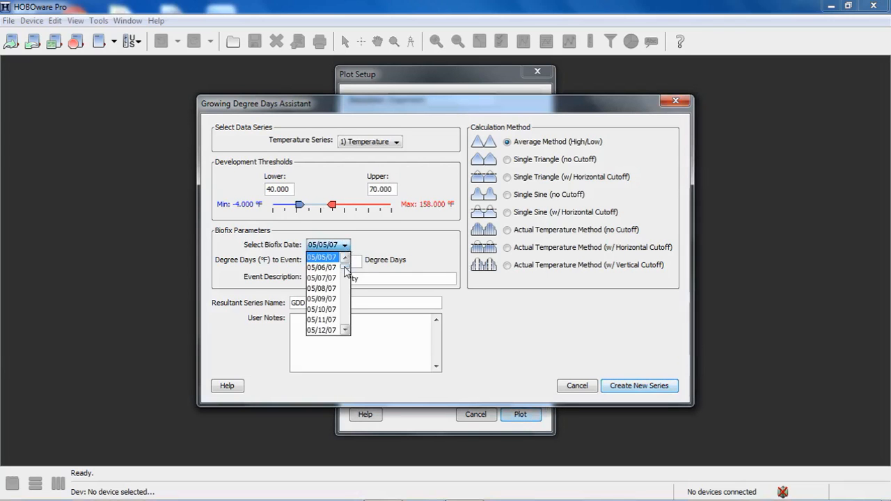
scroll(346, 281, down, 4)
drag(346, 281, 347, 259)
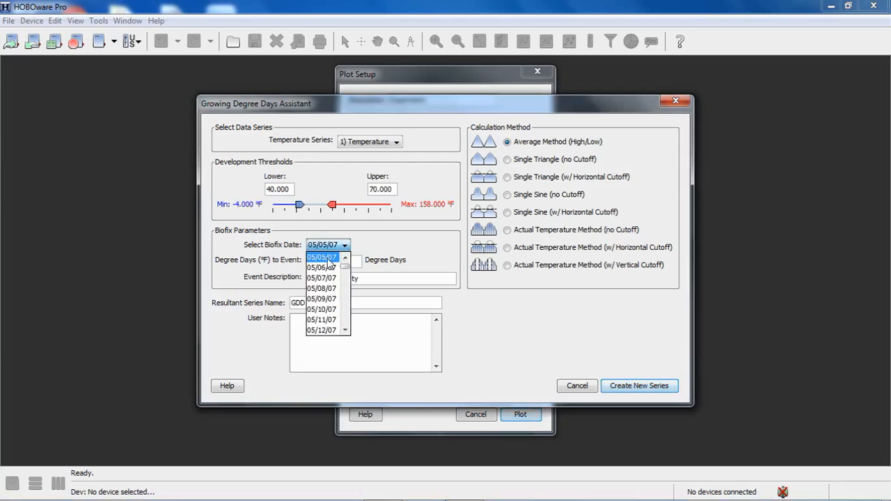
click(377, 251)
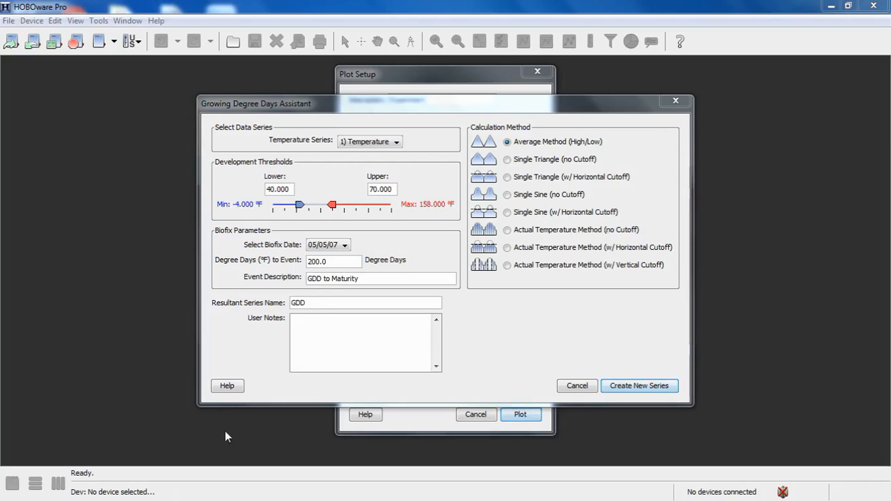
Set the degree days to event to 500 and create the new GDD series with the Average Method.
drag(308, 265, 346, 265)
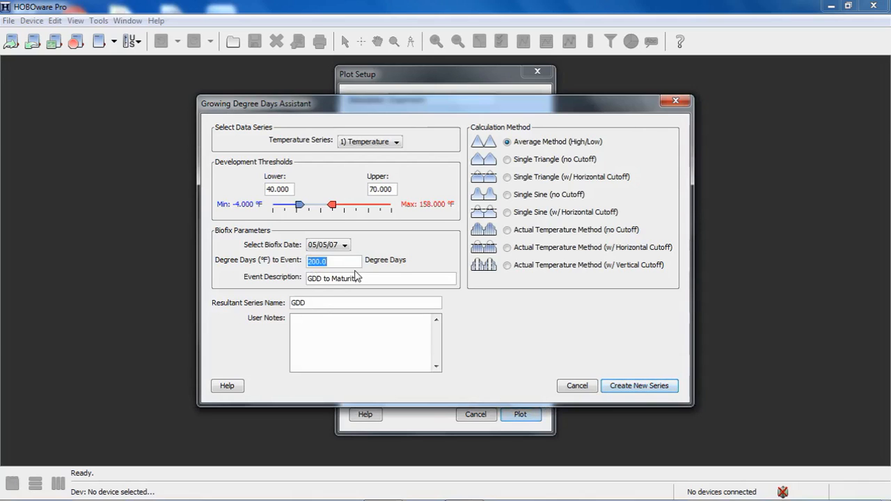
text(500)
double_click(386, 281)
click(383, 285)
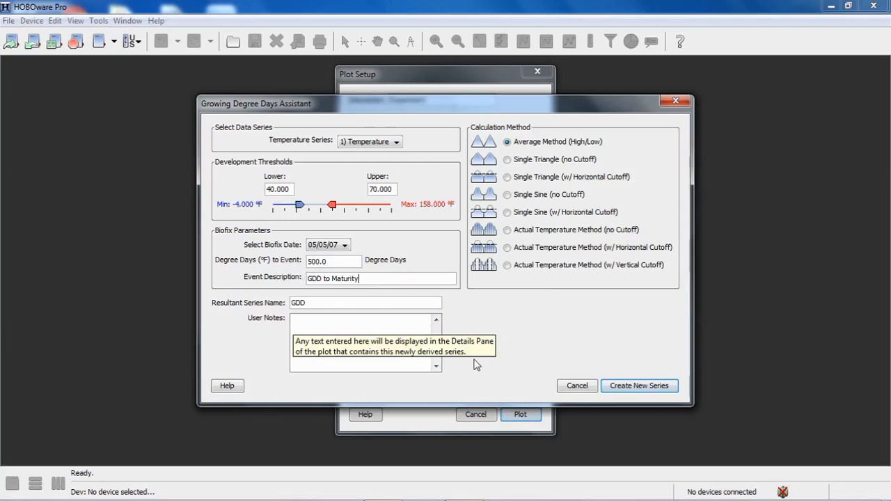
click(633, 388)
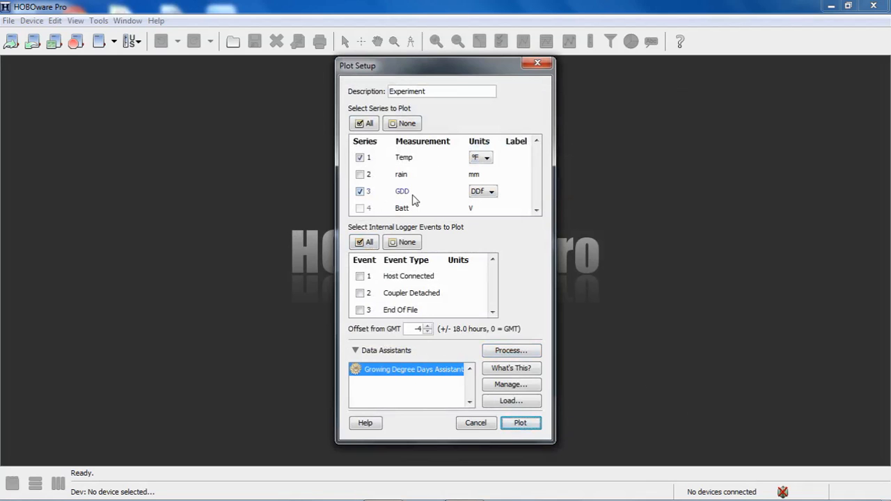
Change the GDD series units to DDc and plot the selected series.
click(491, 191)
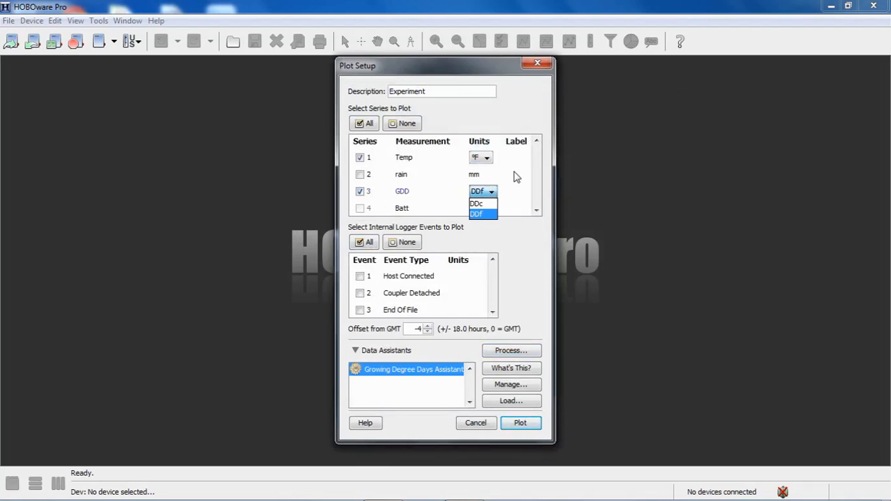
click(477, 204)
click(523, 424)
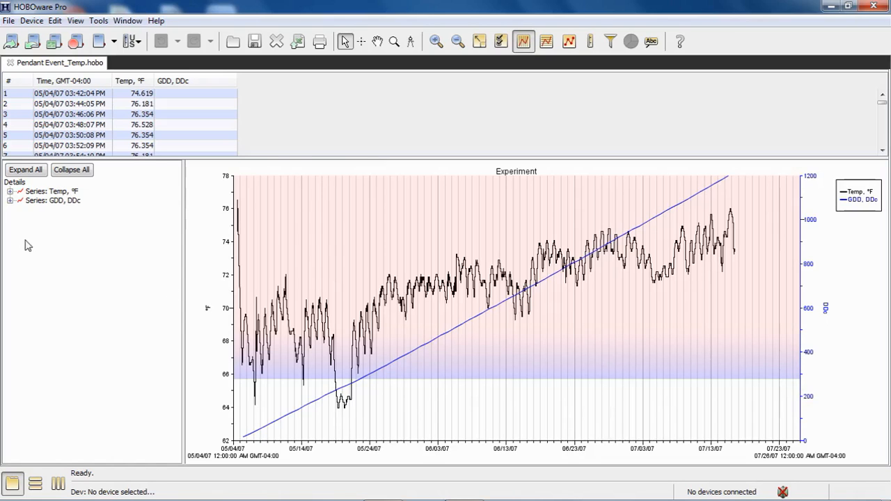
Examine the GDD parameters in the GDD series details, then collapse them and shrink the details area to enlarge the plot.
click(10, 200)
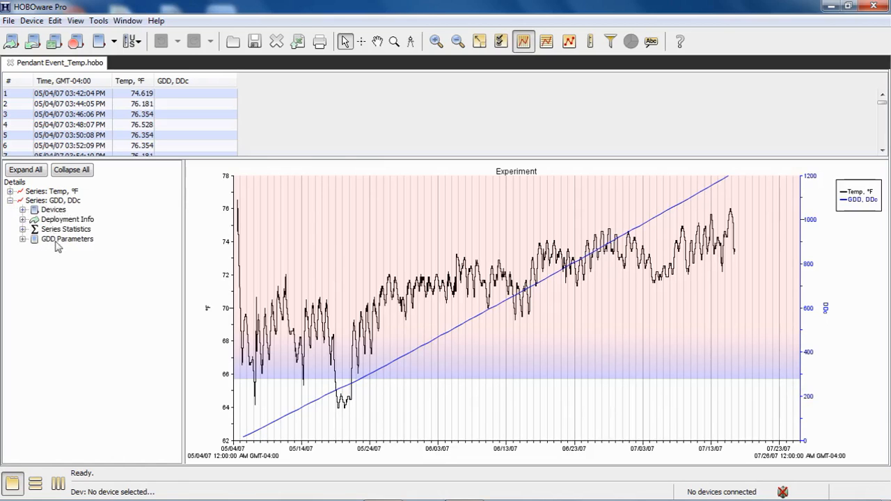
click(23, 239)
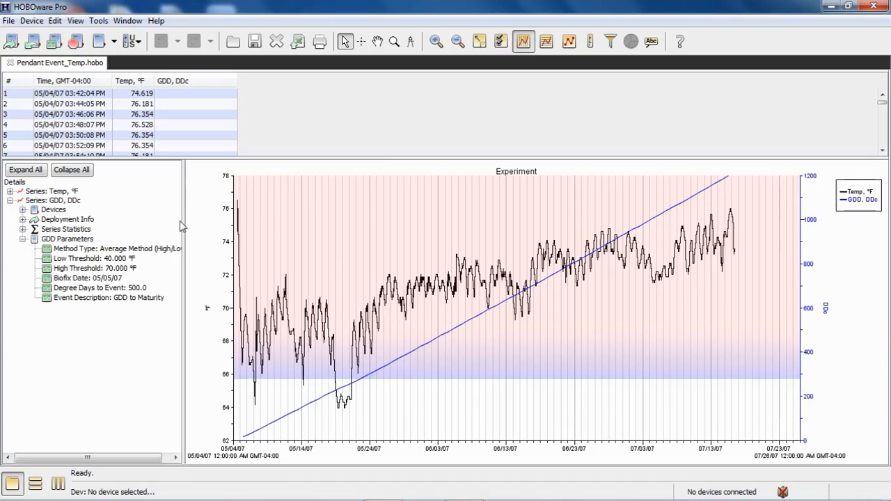
drag(185, 213, 220, 212)
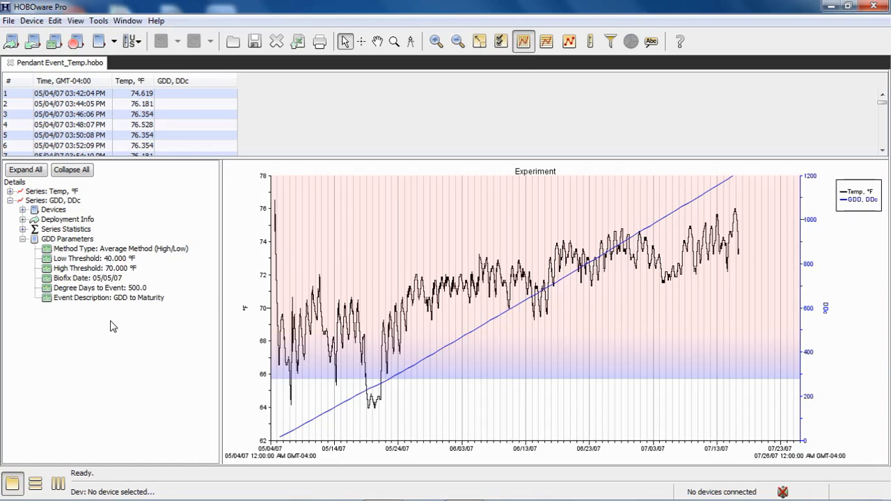
click(23, 239)
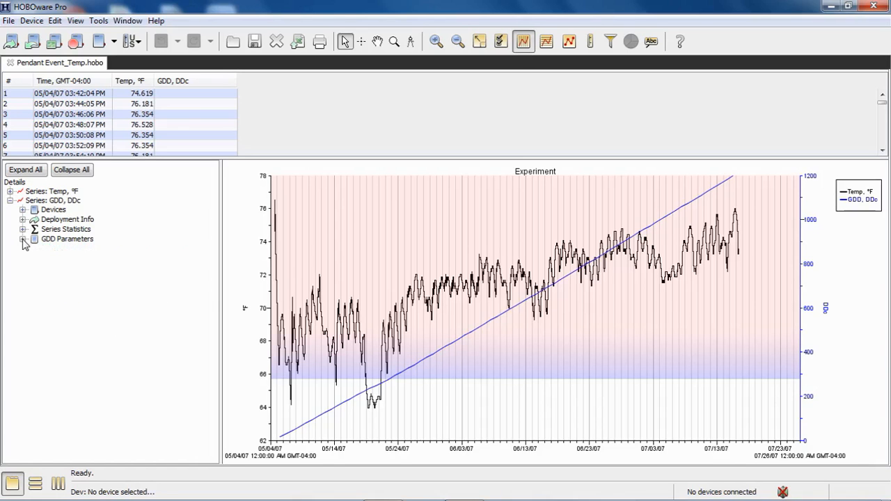
click(10, 201)
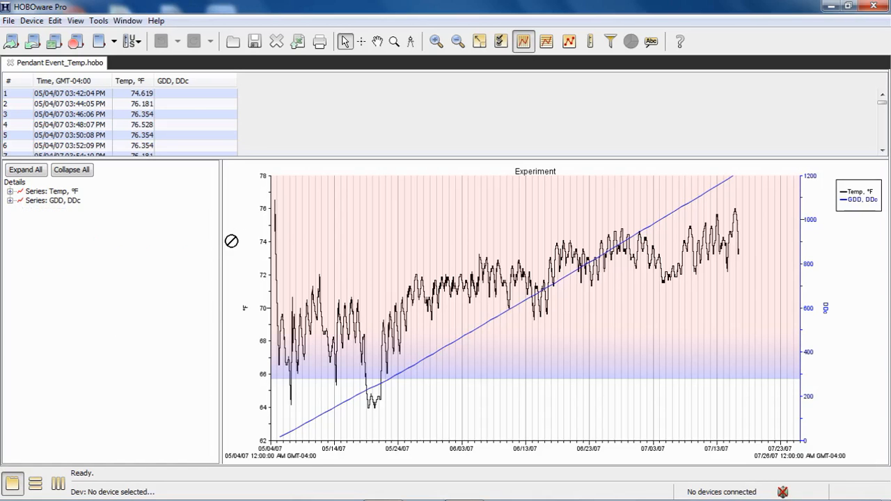
drag(222, 238, 121, 238)
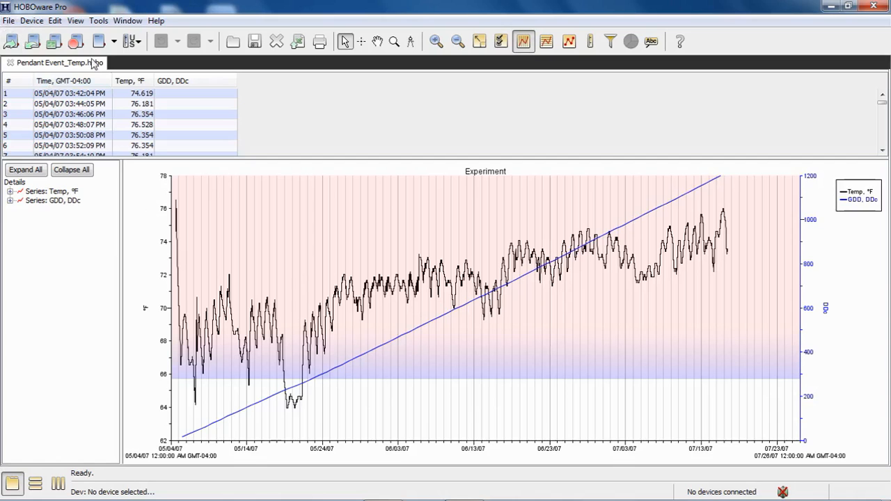
click(9, 21)
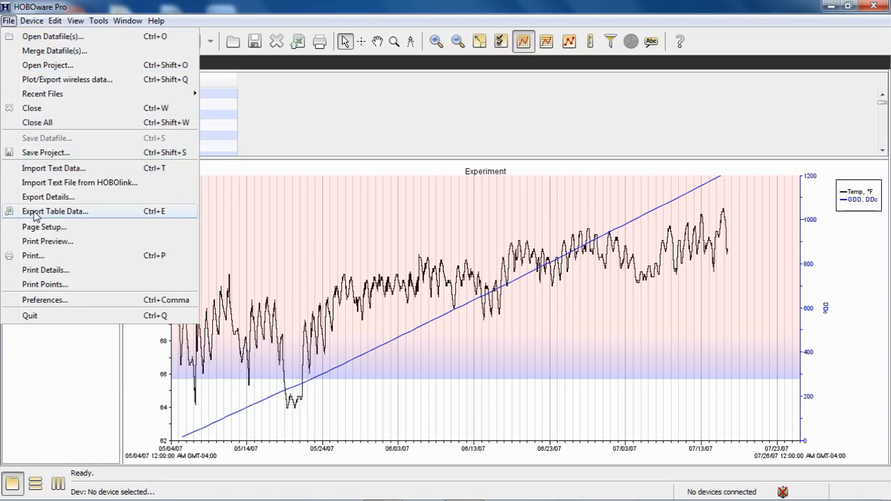
click(47, 351)
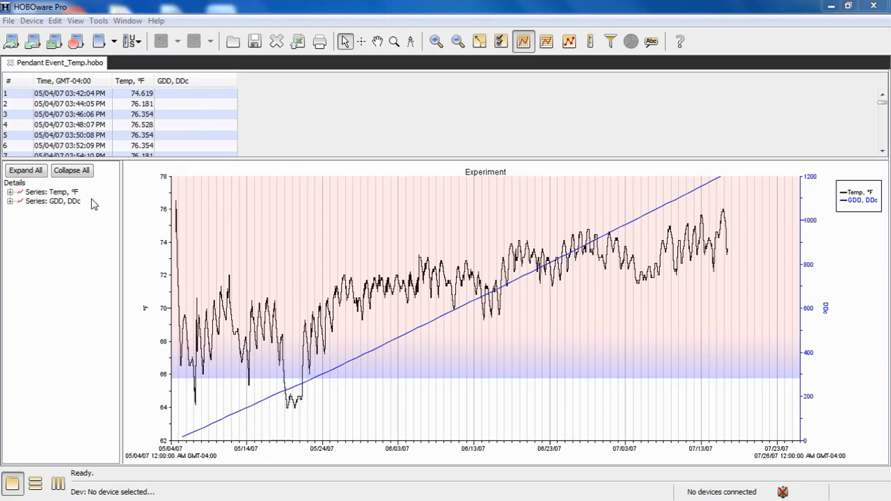
Hide the Temp series so that only the GDD series remains in the plot and the data table.
click(60, 194)
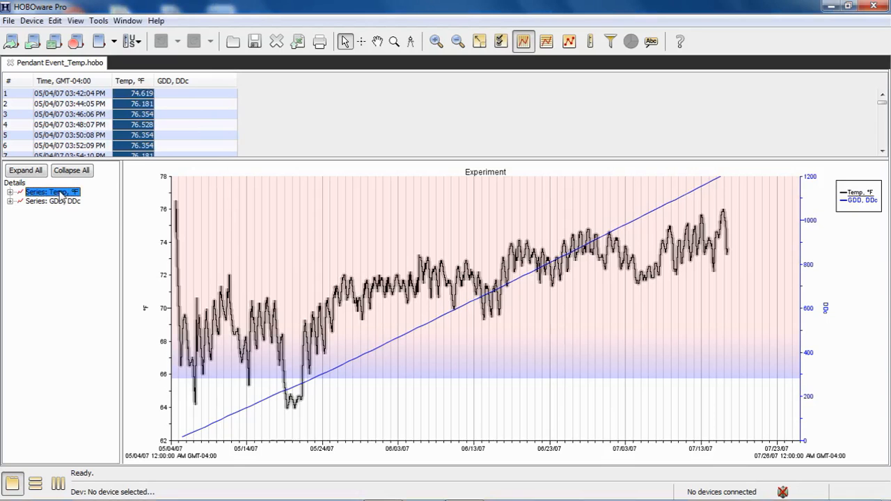
right_click(61, 196)
click(75, 200)
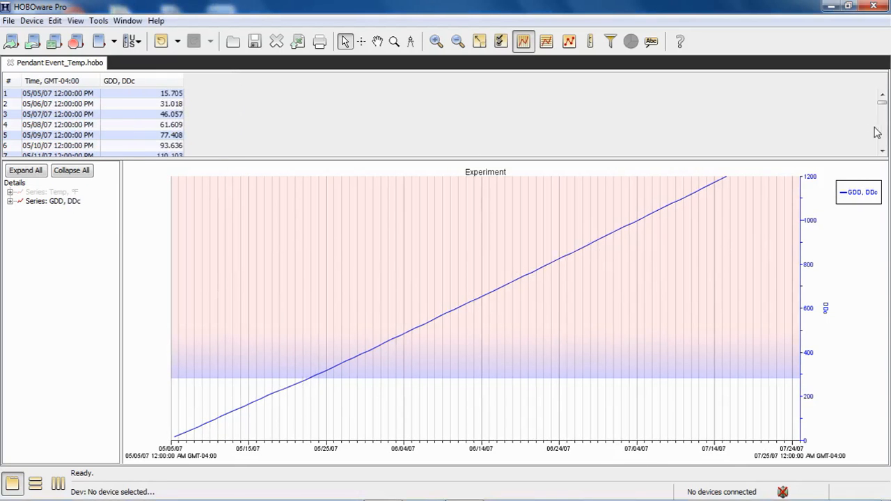
mouse_move(885, 105)
mouse_down()
mouse_move(885, 141)
mouse_move(883, 101)
mouse_up()
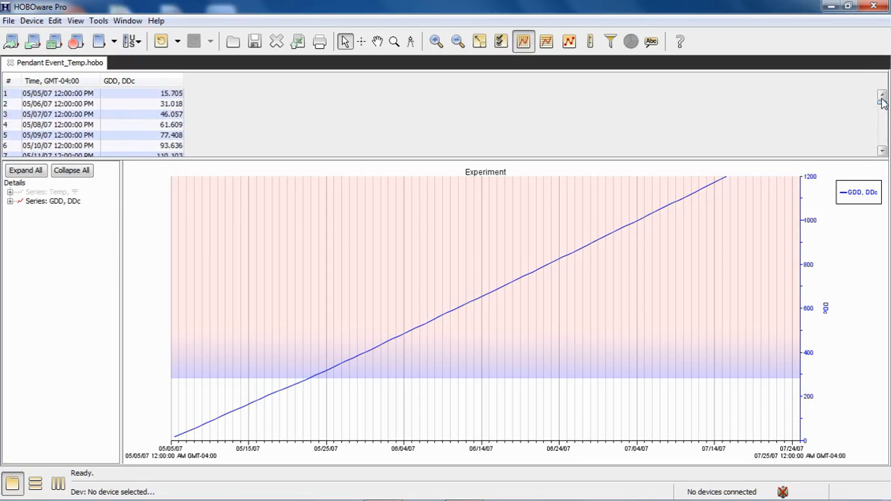